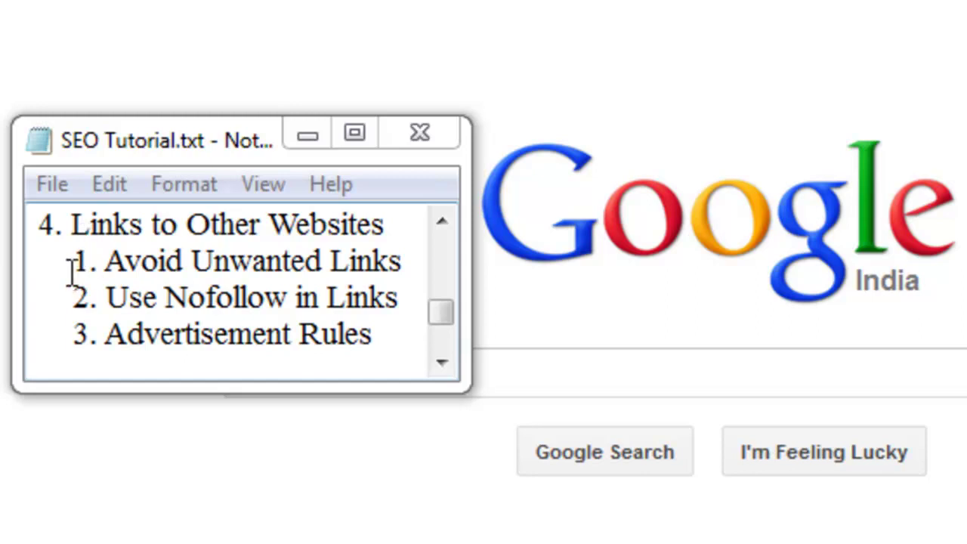
Highlight the three link subtopics in the Notepad SEO outline, then clear the selection.
{"action": "left_click_drag", "start_coordinate": [72, 262], "coordinate": [379, 333]}
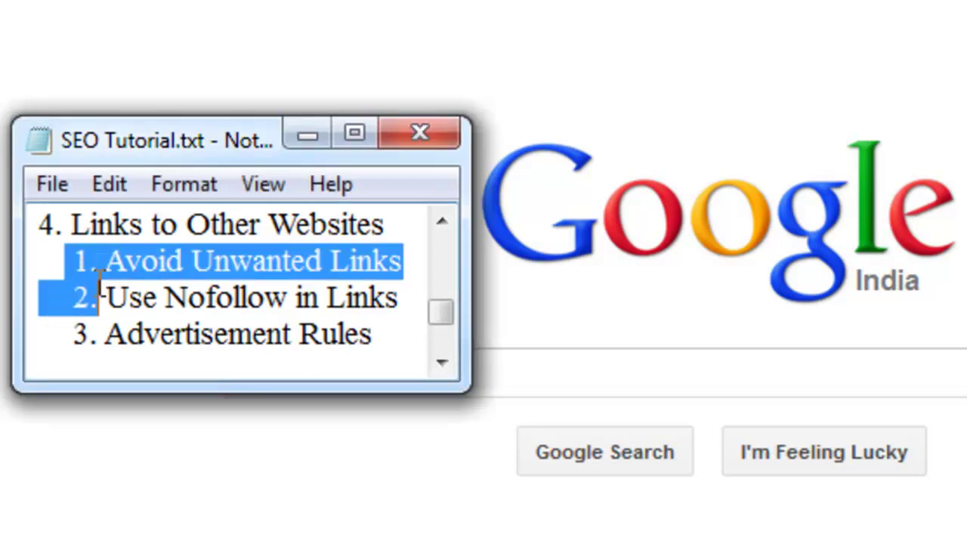
{"action": "left_click", "coordinate": [378, 332]}
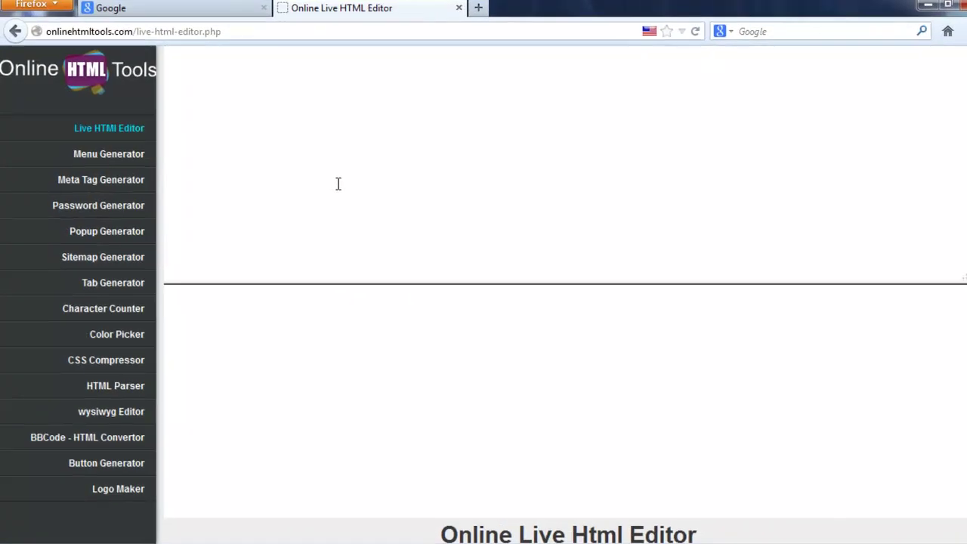
{"action": "type", "text": "<>"}
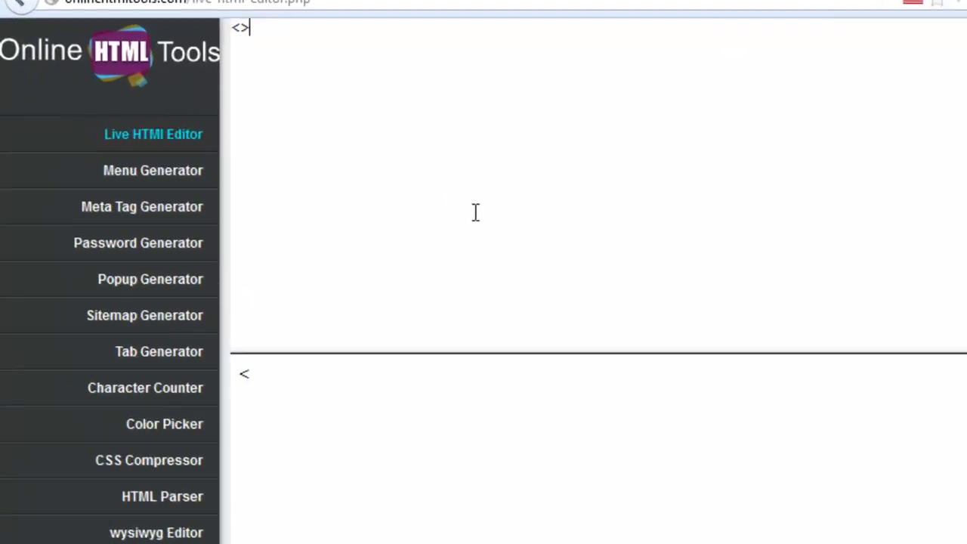
{"action": "key", "text": "Left"}
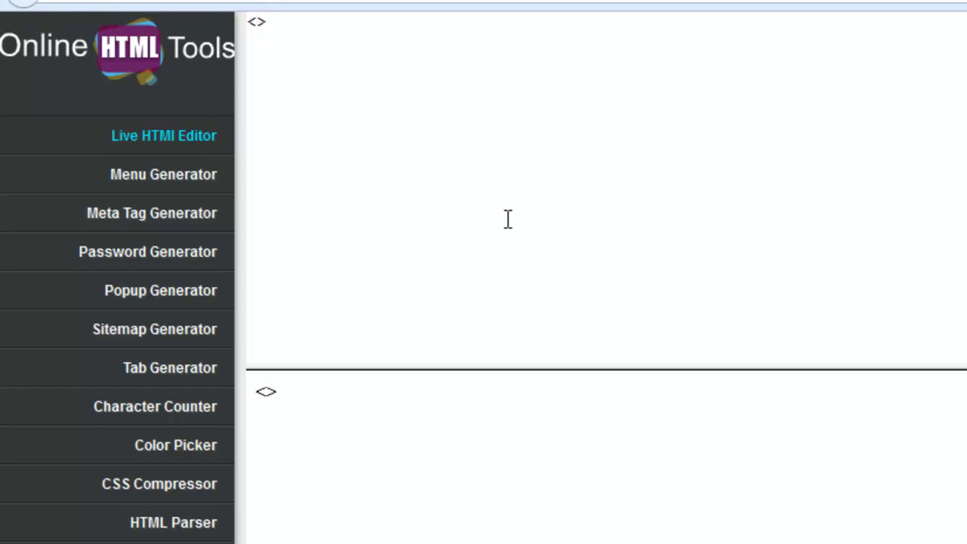
{"action": "type", "text": "a "}
{"action": "type", "text": "href=\""}
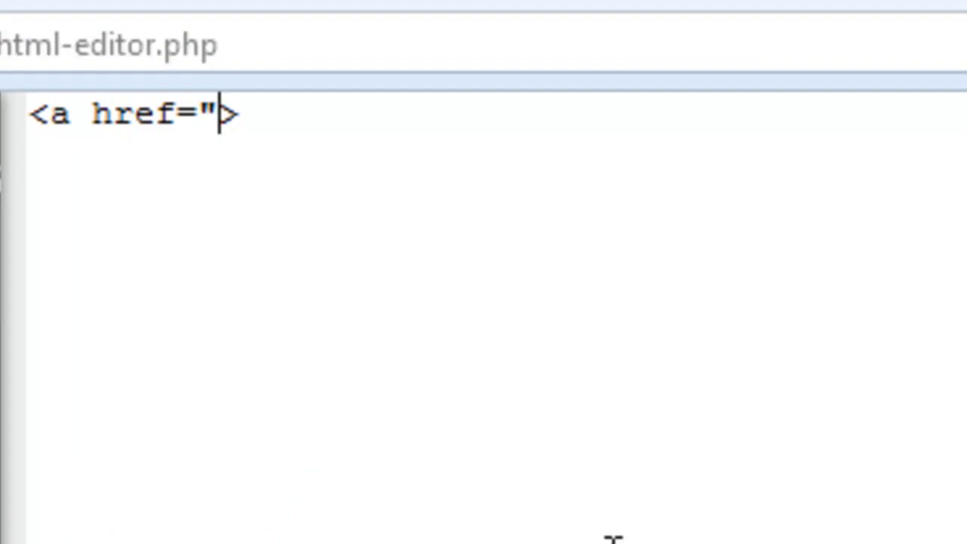
{"action": "type", "text": "http://google.com\""}
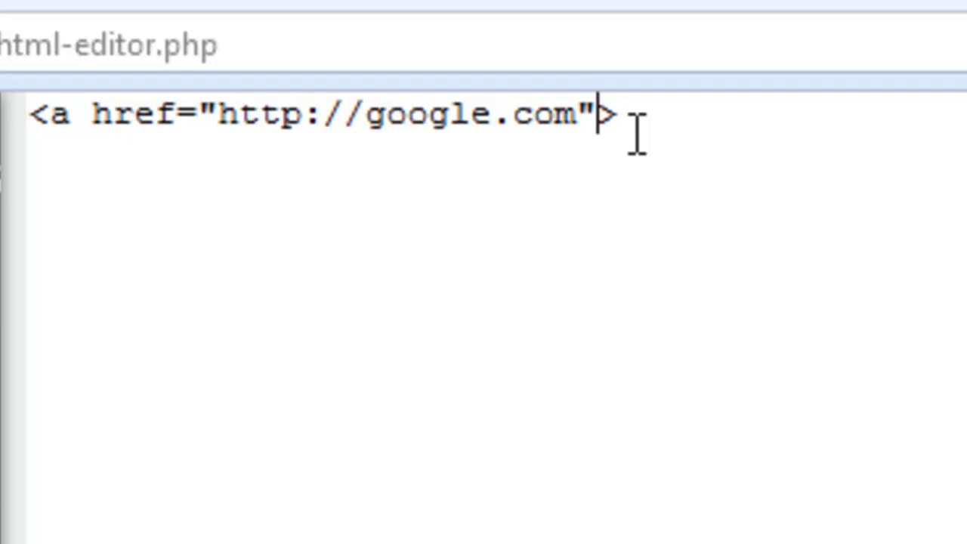
{"action": "left_click", "coordinate": [765, 109]}
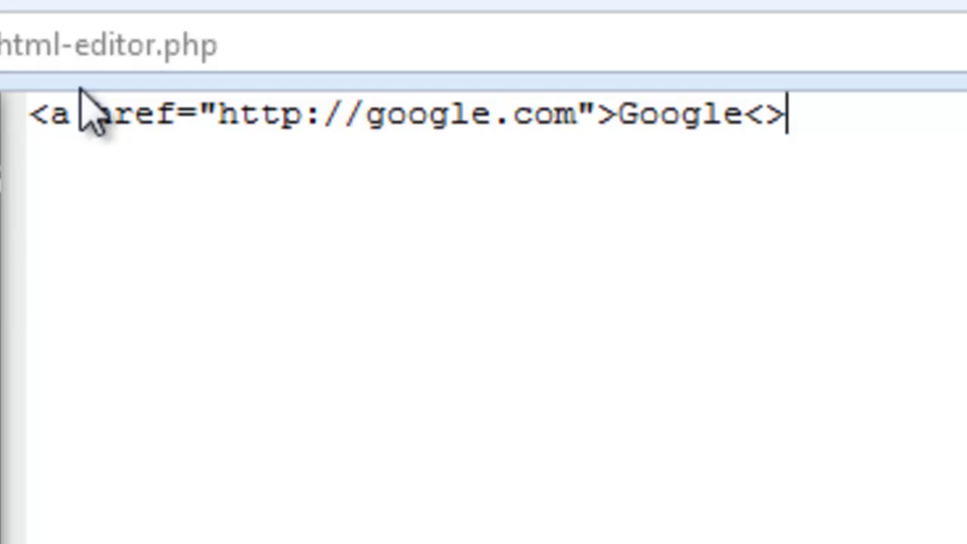
{"action": "left_click", "coordinate": [766, 114]}
{"action": "type", "text": "/a"}
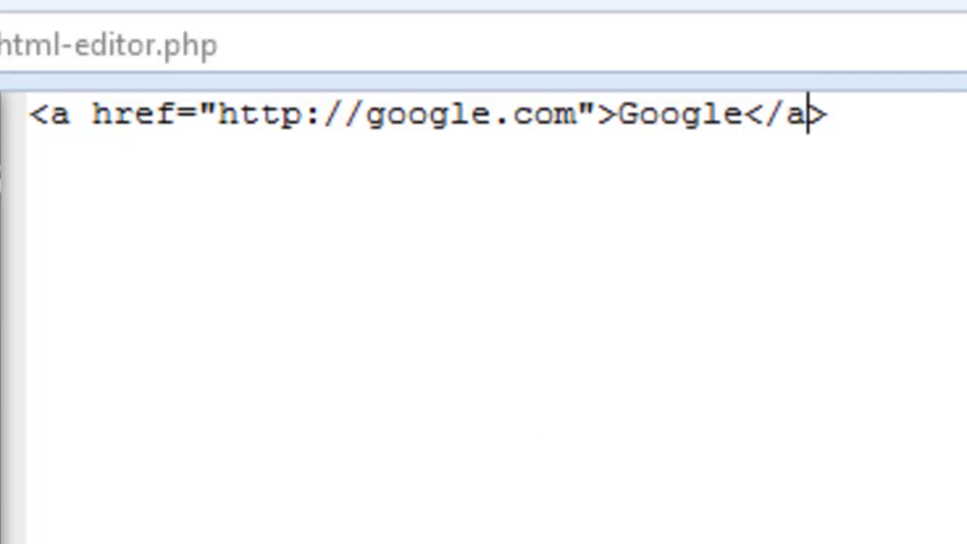
{"action": "left_click", "coordinate": [883, 118]}
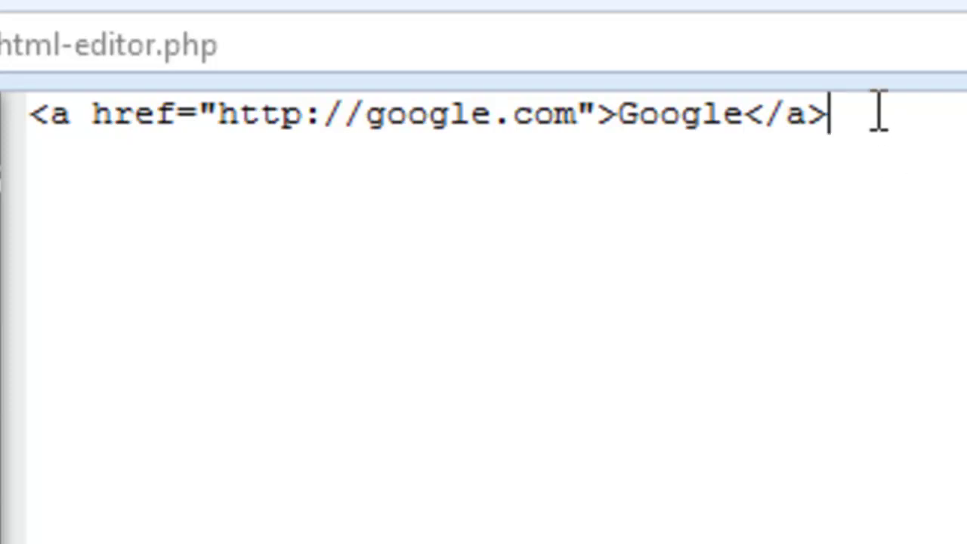
Add a rel="nofollow" attribute to the Google link's opening tag.
{"action": "left_click_drag", "start_coordinate": [878, 112], "coordinate": [35, 152]}
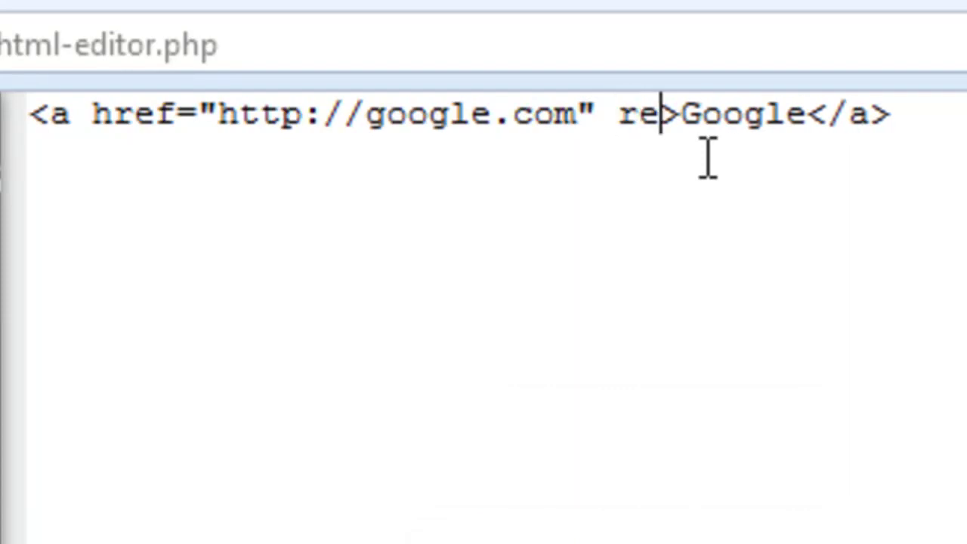
{"action": "type", "text": "l"}
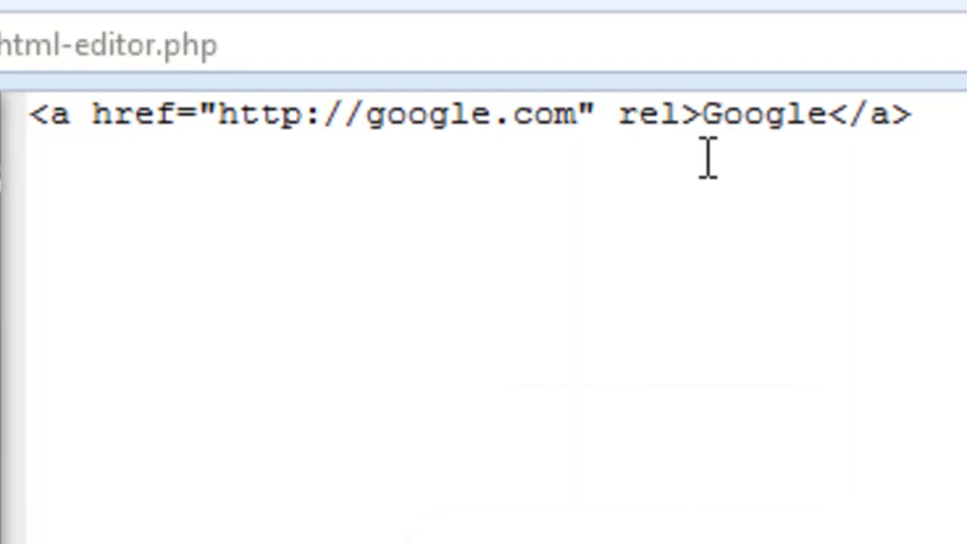
{"action": "type", "text": "=\"\""}
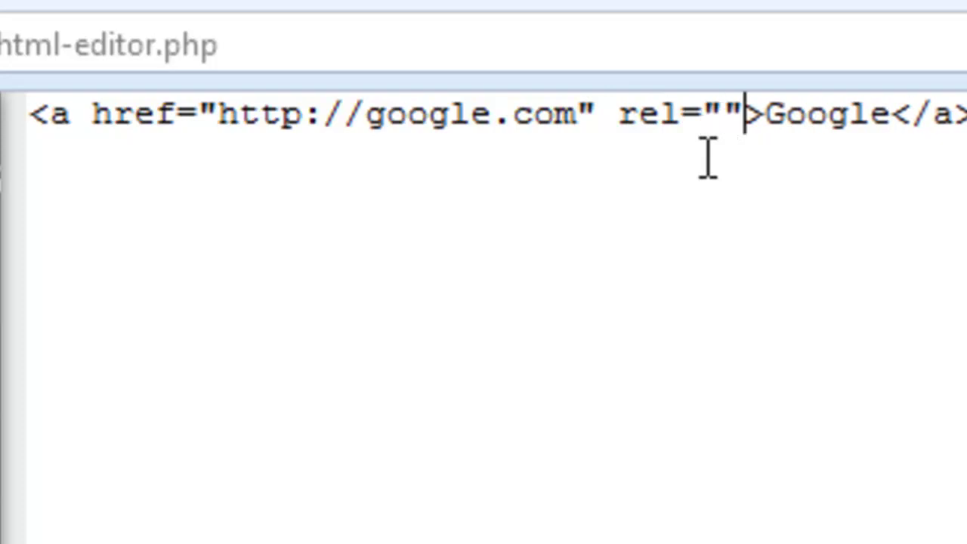
{"action": "key", "text": "Left"}
{"action": "type", "text": "nofo"}
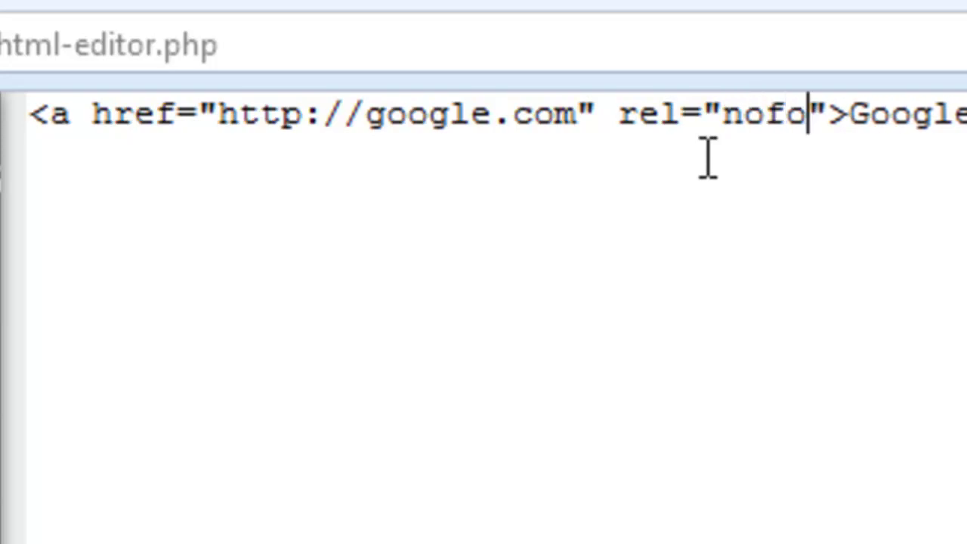
{"action": "type", "text": "llow"}
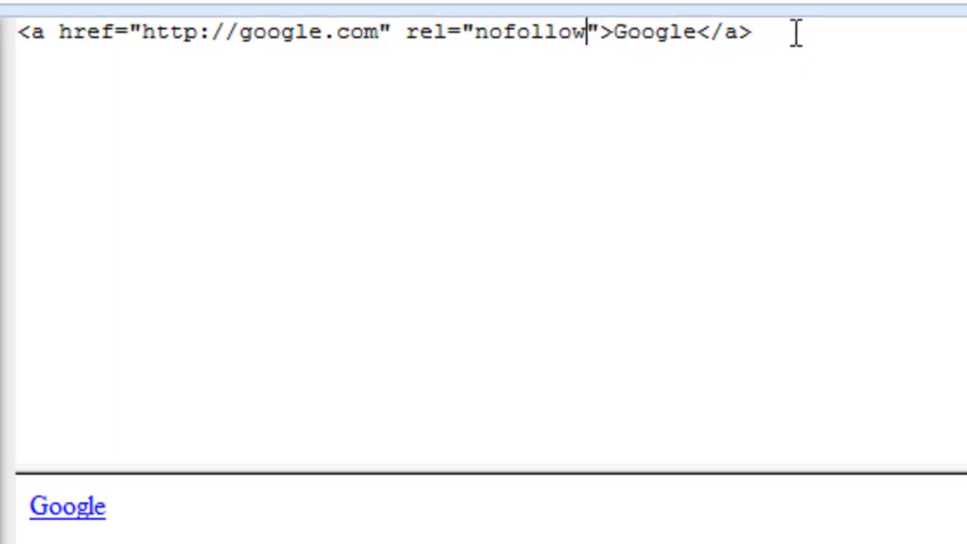
{"action": "left_click", "coordinate": [798, 33]}
{"action": "left_click_drag", "start_coordinate": [18, 33], "coordinate": [899, 30]}
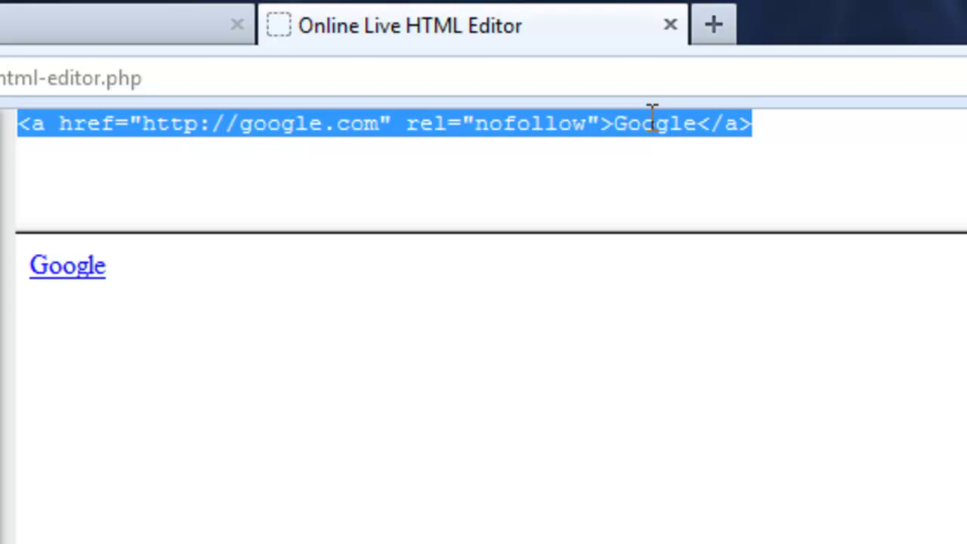
{"action": "left_click", "coordinate": [472, 132]}
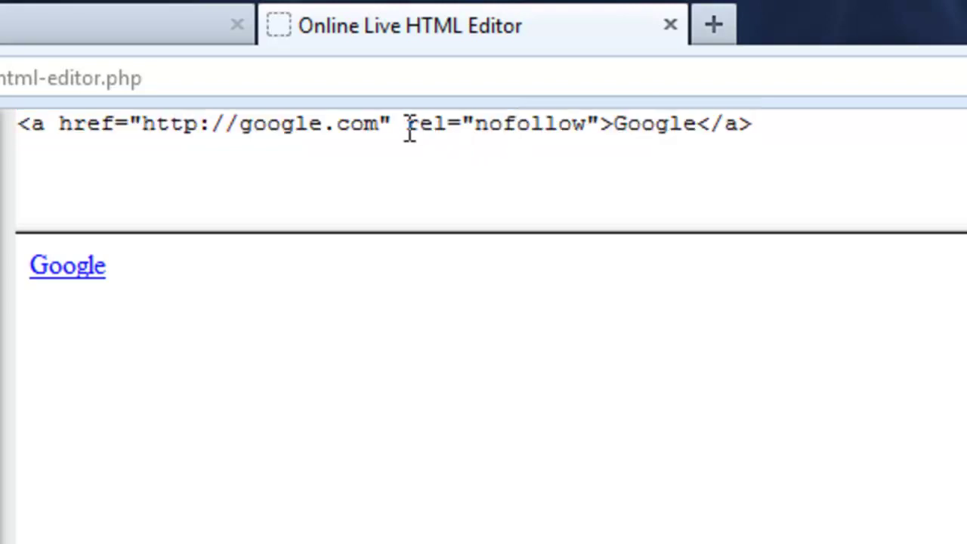
{"action": "left_click_drag", "start_coordinate": [406, 126], "coordinate": [600, 130]}
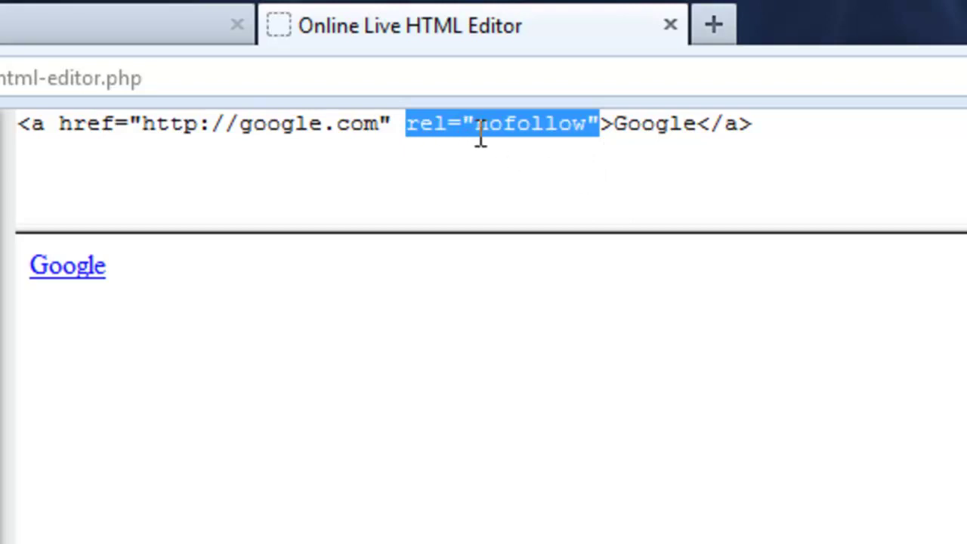
{"action": "left_click", "coordinate": [604, 128]}
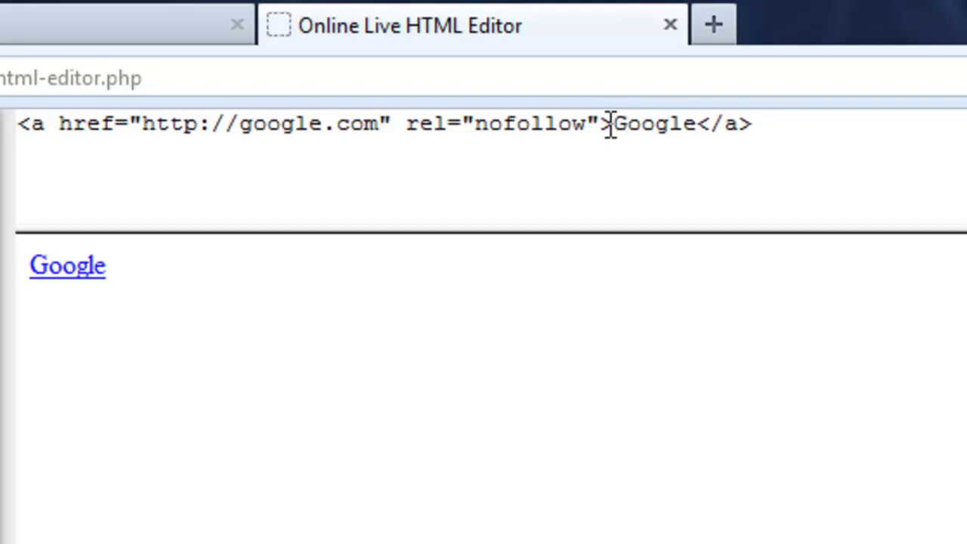
{"action": "left_click_drag", "start_coordinate": [599, 121], "coordinate": [399, 126]}
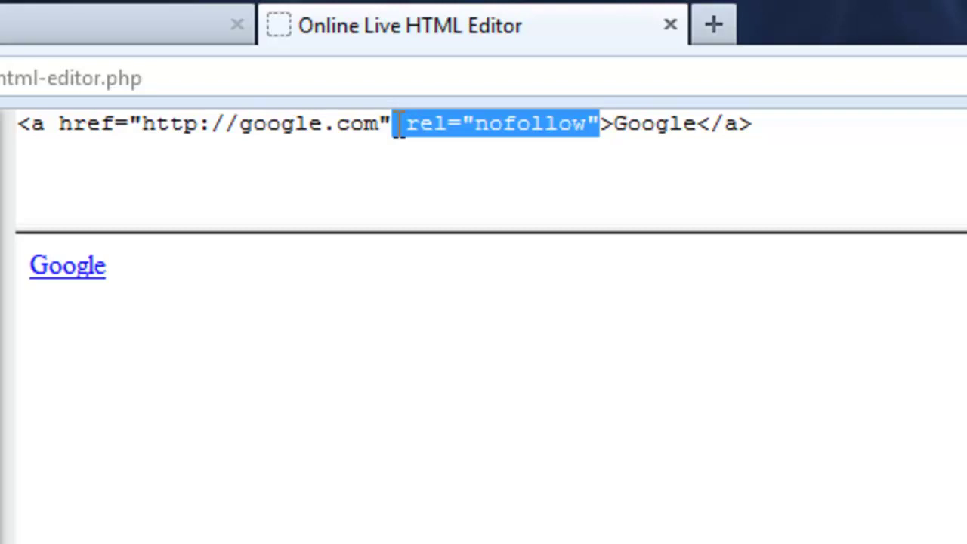
{"action": "left_click", "coordinate": [399, 124]}
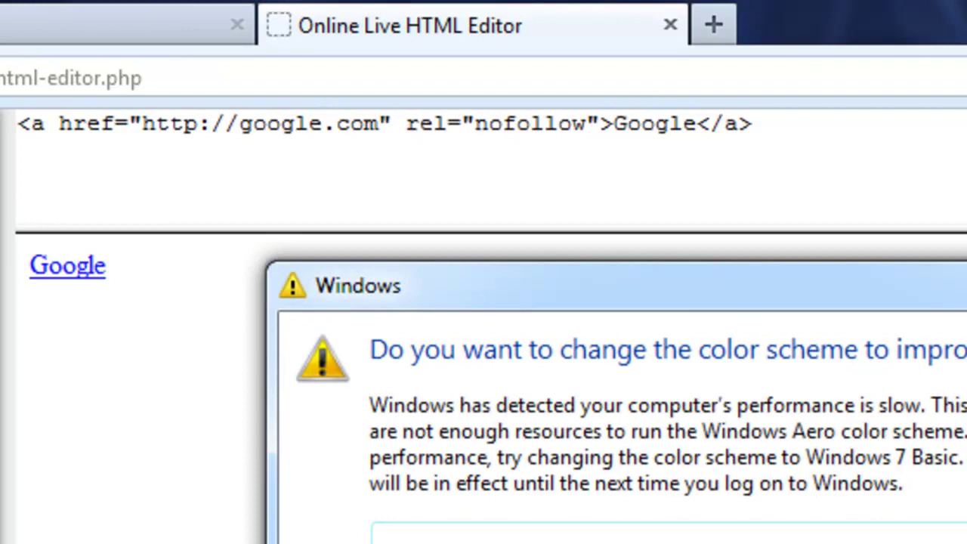
Clear the highlight on the rel attribute in the editor.
{"action": "left_click", "coordinate": [601, 131]}
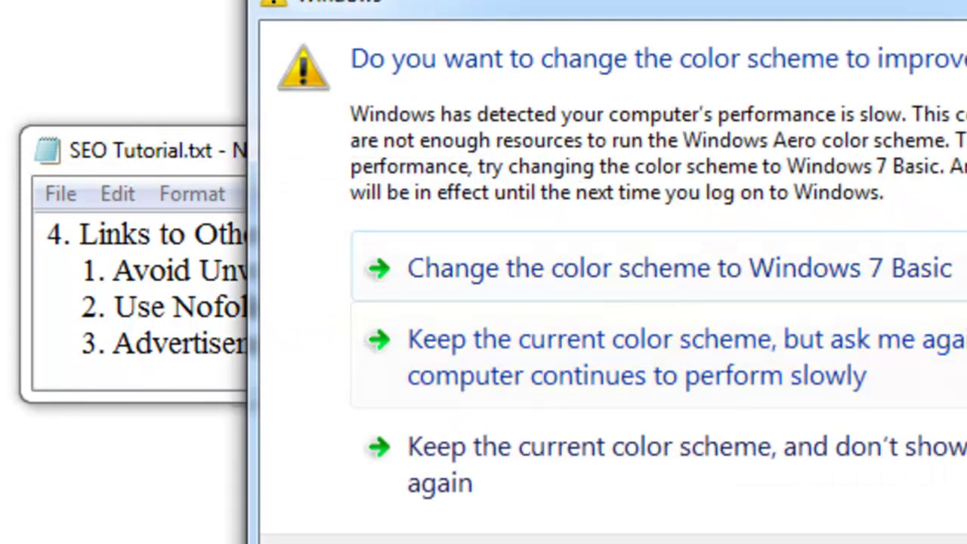
Dismiss the Windows colour-scheme performance prompt with Esc.
{"action": "key", "text": "Escape"}
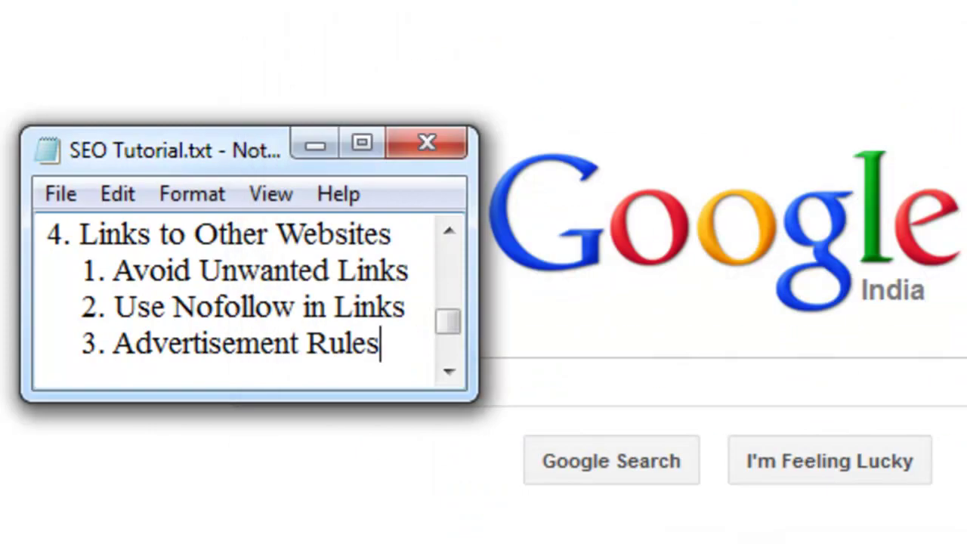